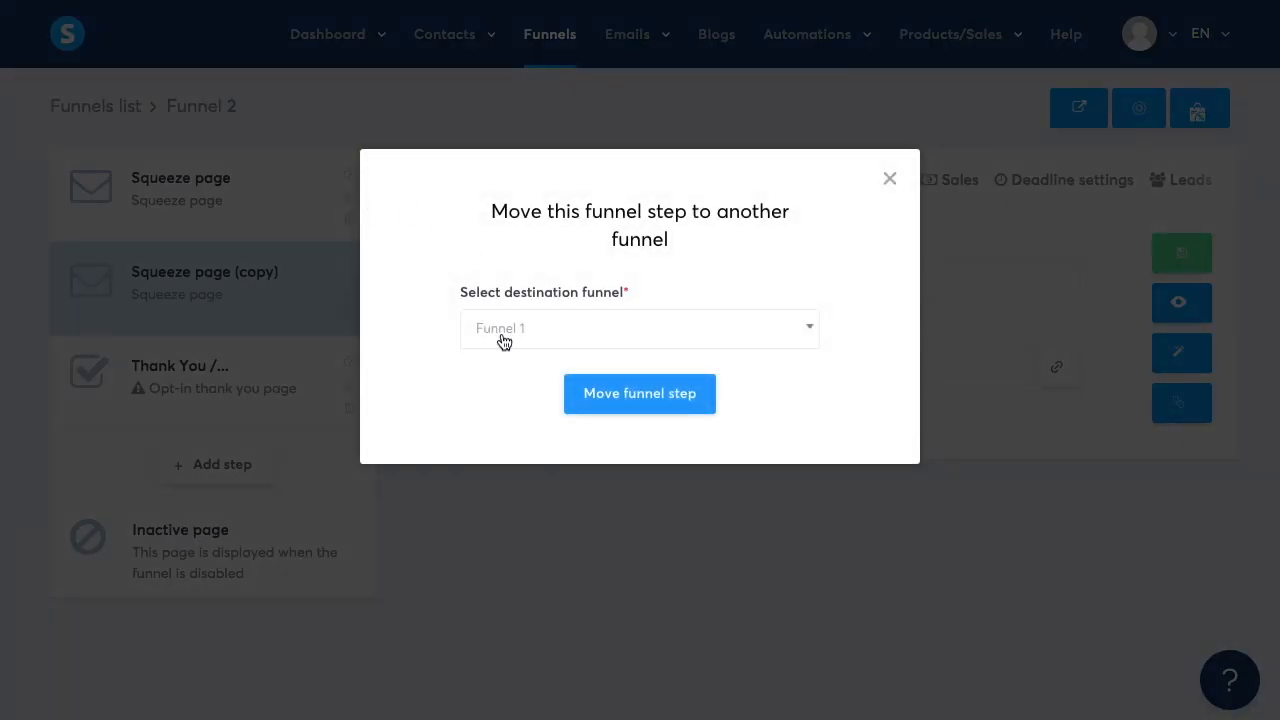
pyautogui.click(500, 337)
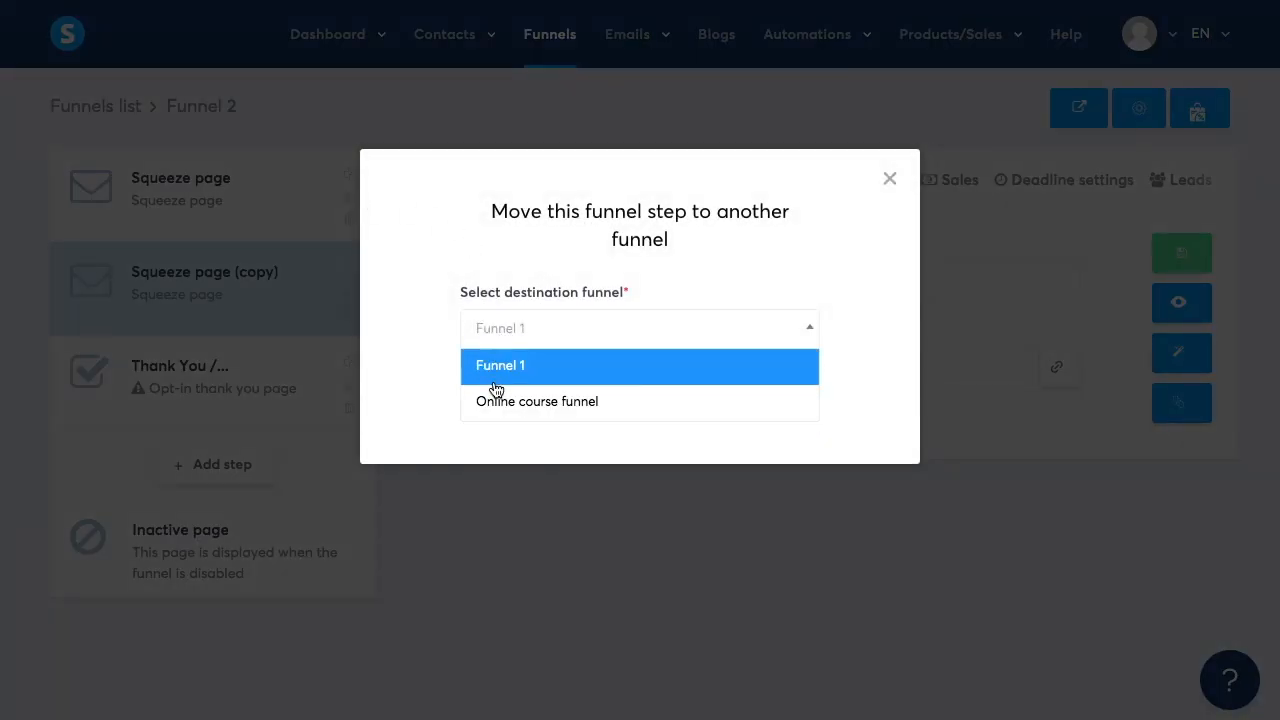
pyautogui.click(505, 367)
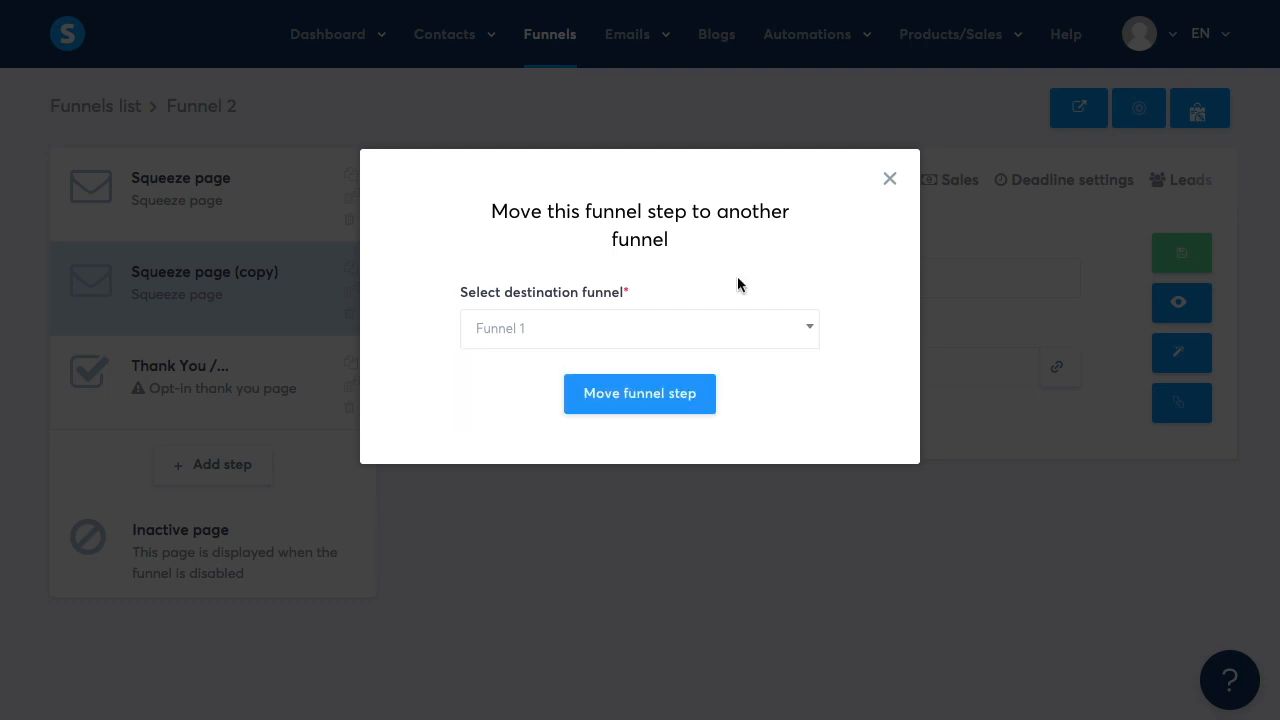
pyautogui.click(890, 180)
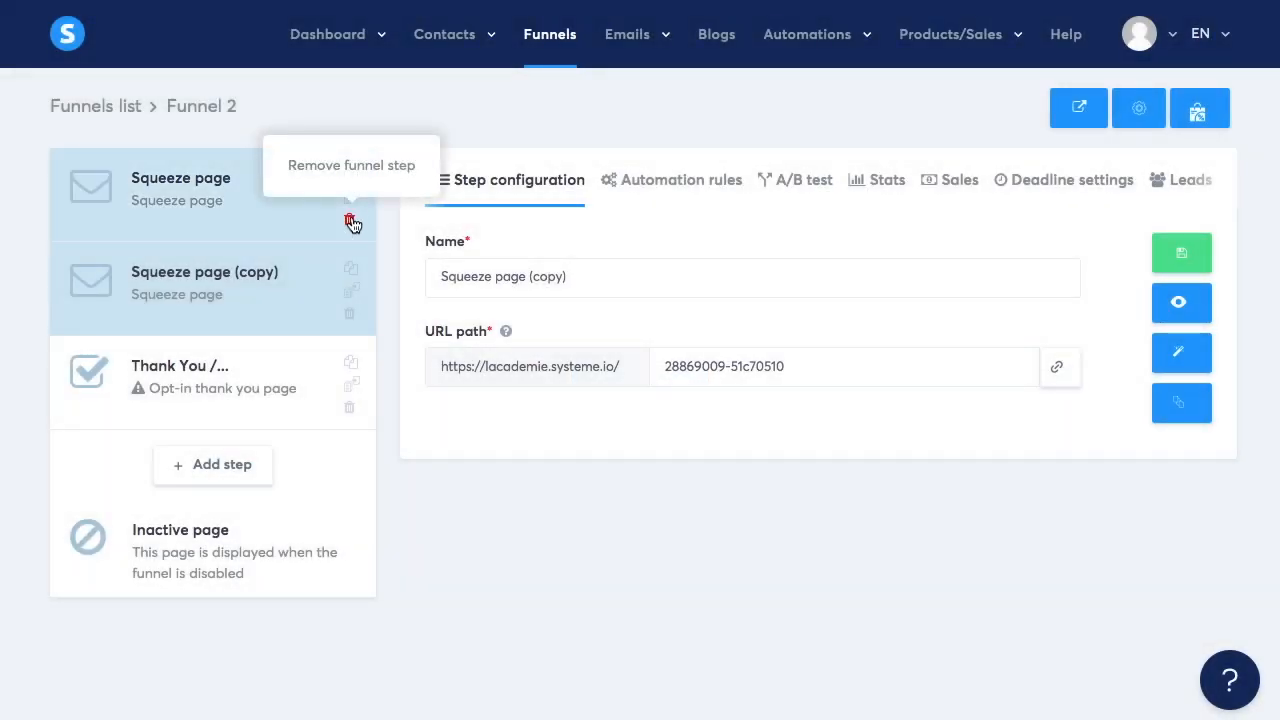
# Remove the "Squeeze page (copy)" step from the funnel and confirm its deletion
pyautogui.click(350, 313)
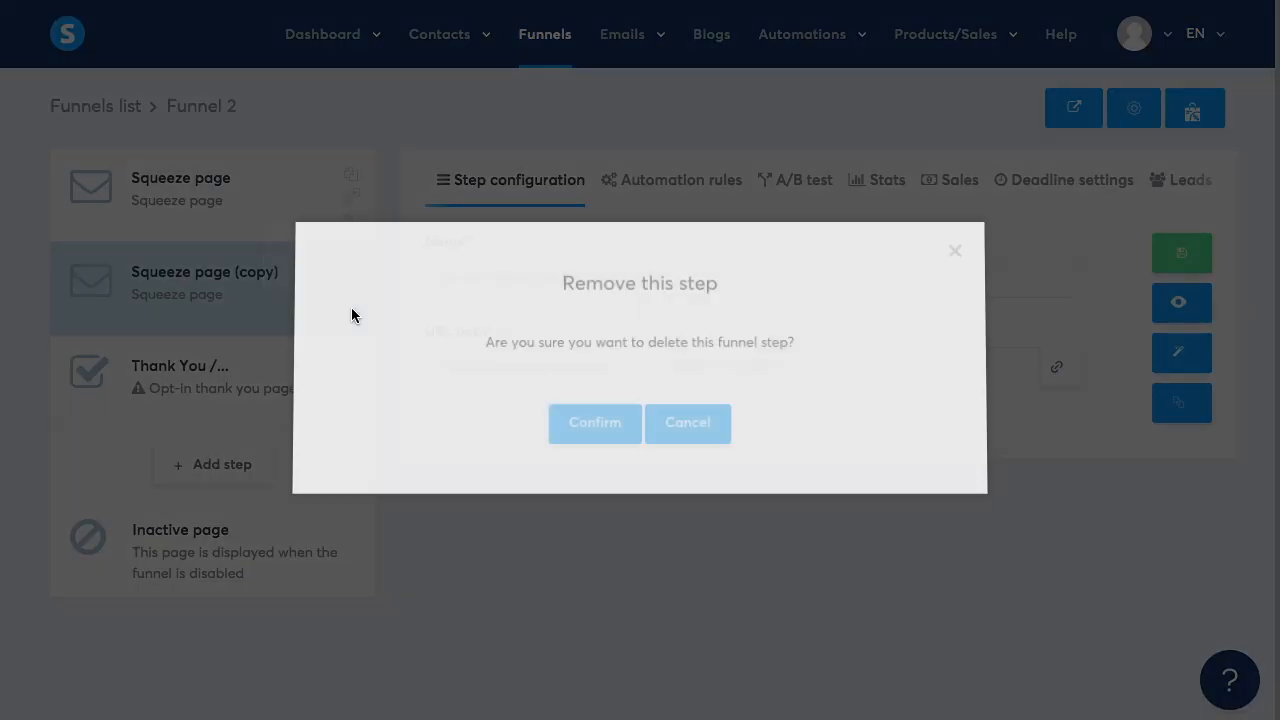
pyautogui.click(594, 425)
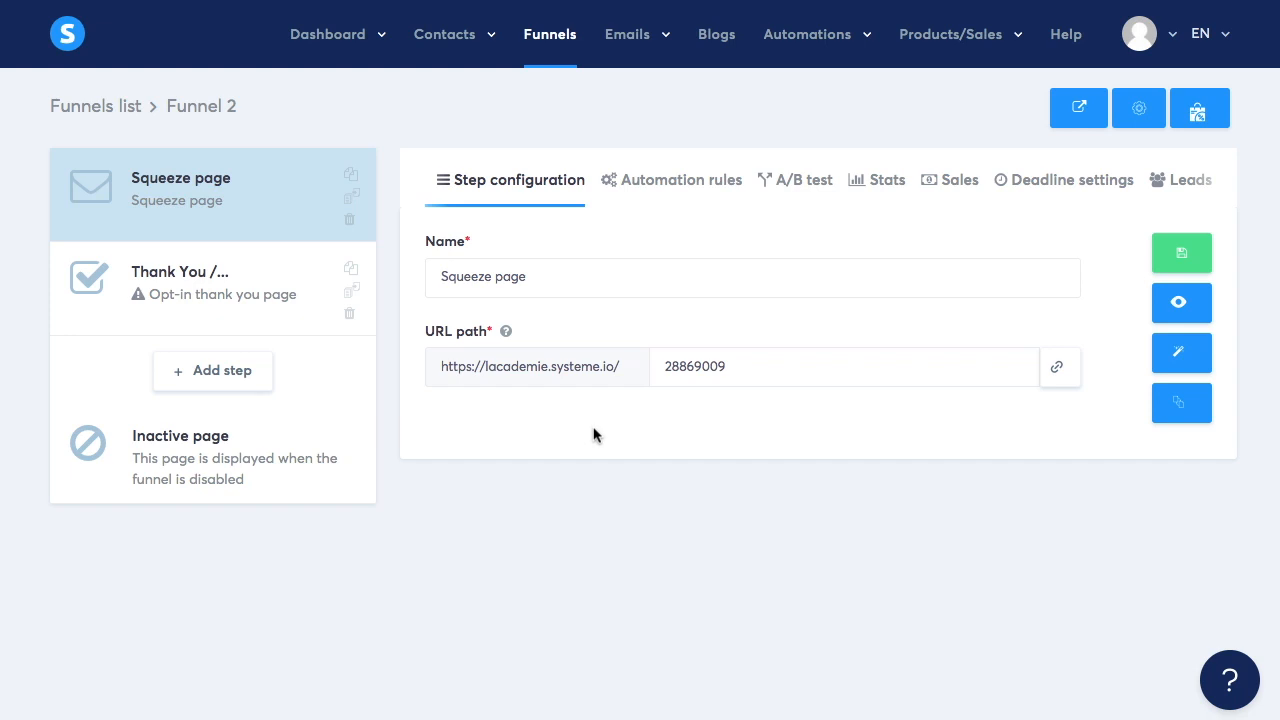
# View the funnel's live opt-in page in the browser, then return to the funnel's step configuration
pyautogui.click(1077, 122)
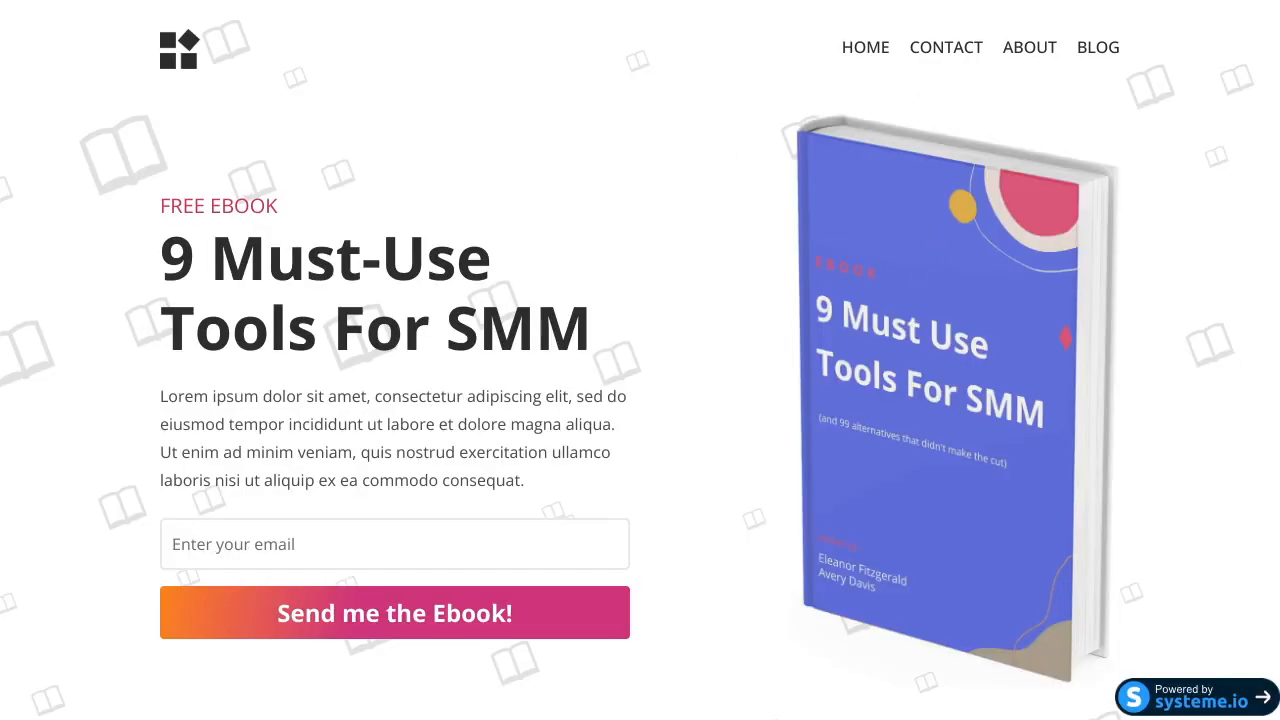
pyautogui.click(880, 1)
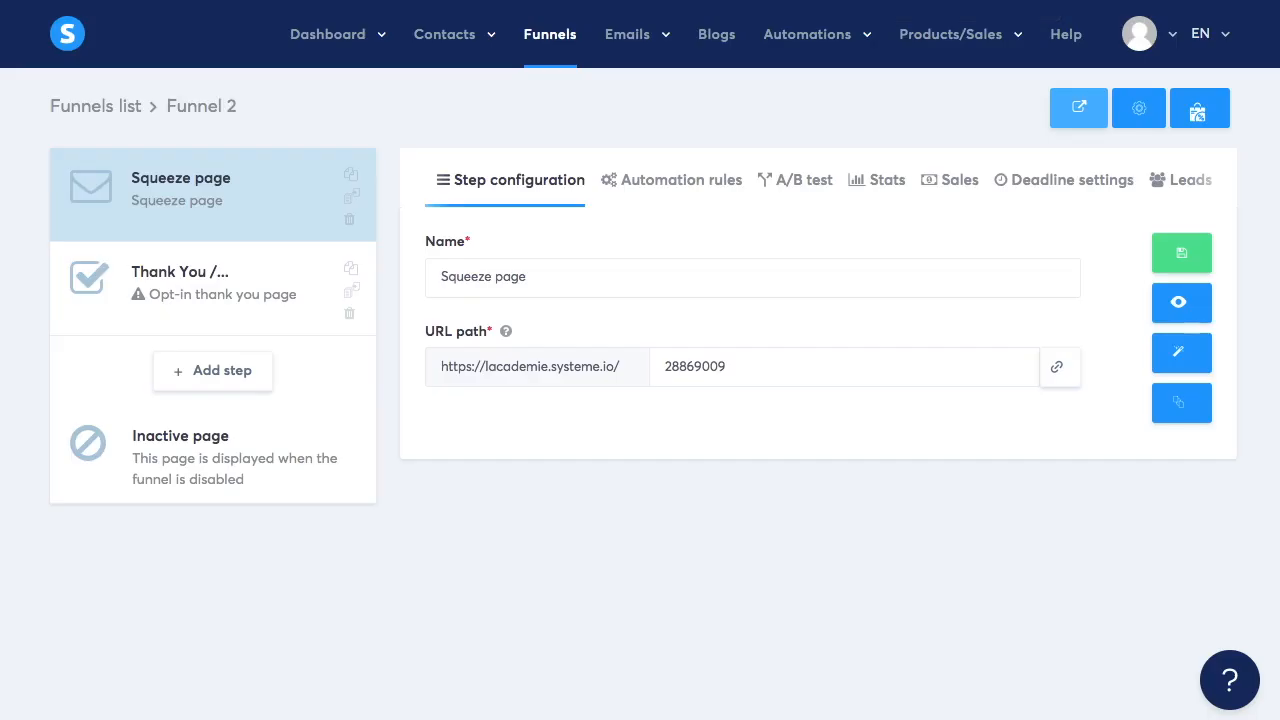
pyautogui.click(1040, 1)
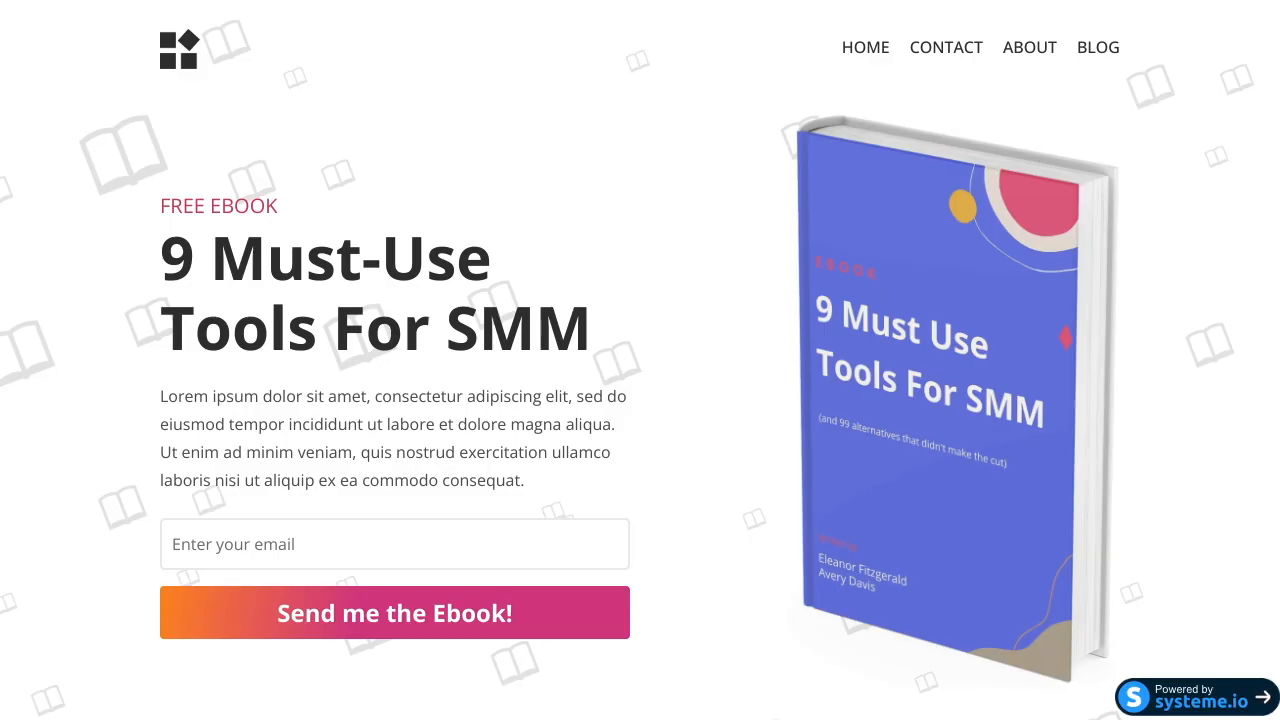
pyautogui.click(880, 1)
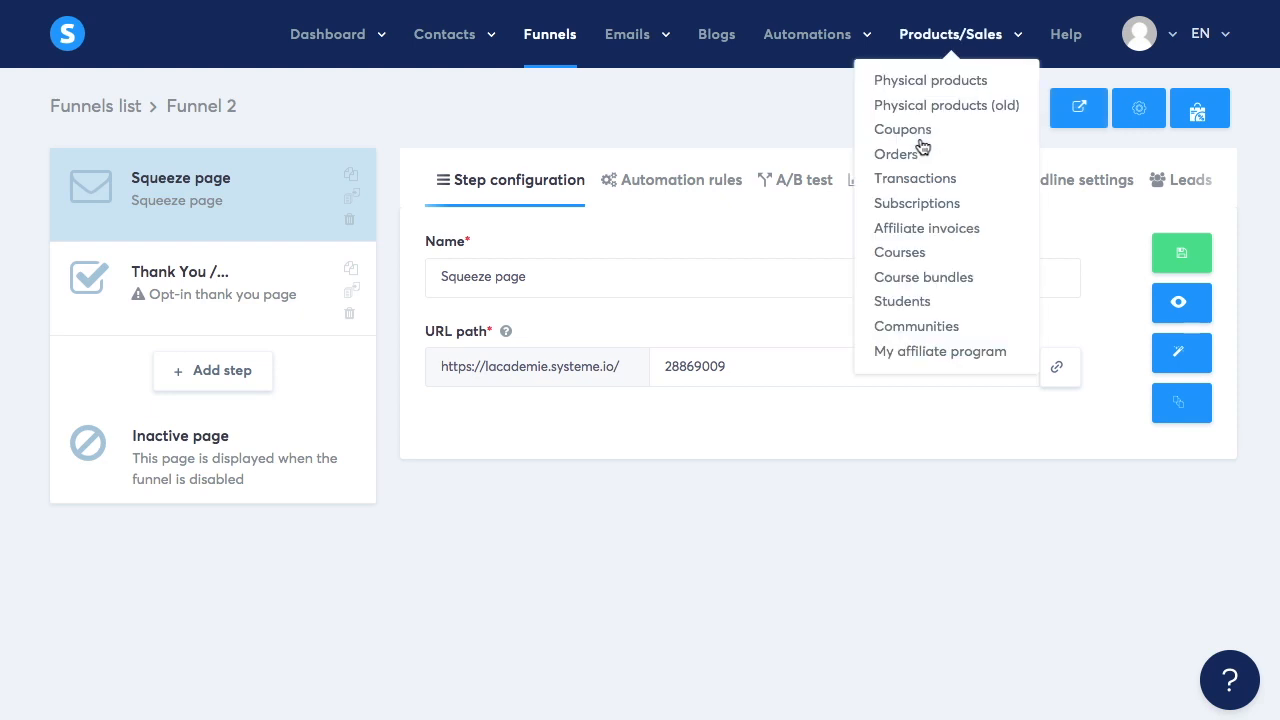
# Rename the funnel to "Funnel 3" in its settings and save the change
pyautogui.click(1145, 117)
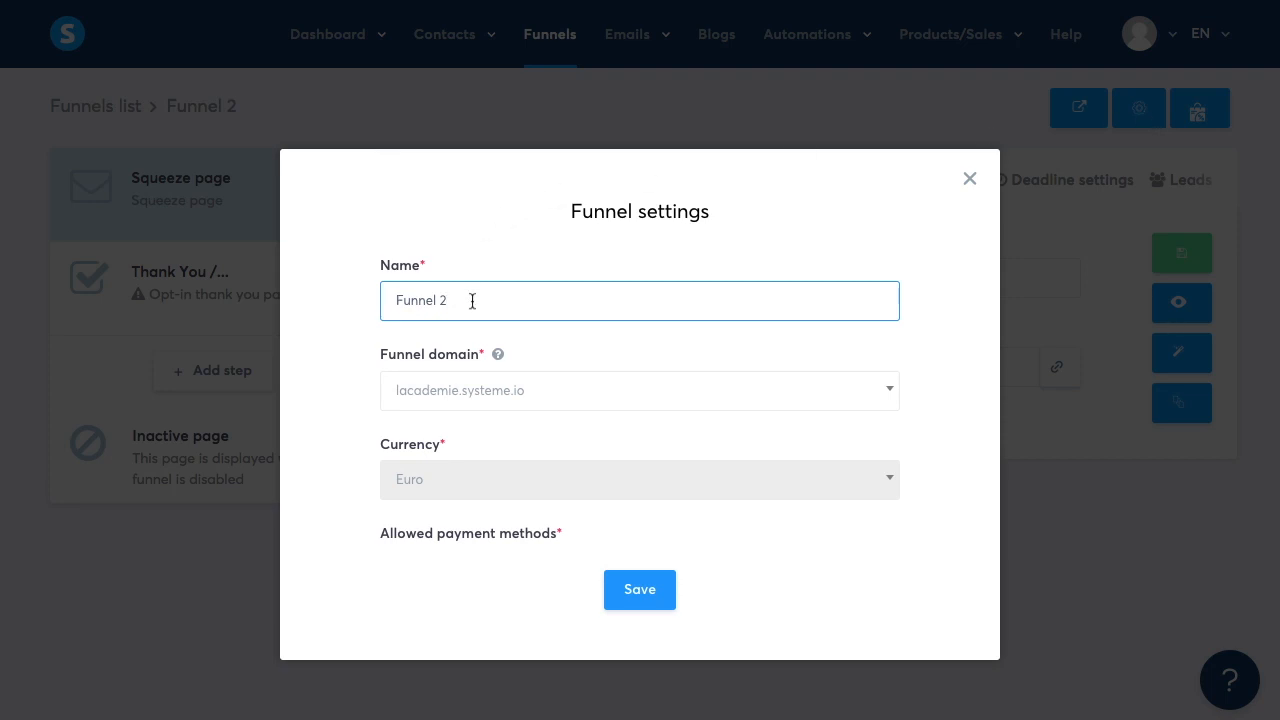
pyautogui.press('BackSpace')
pyautogui.write('3')
pyautogui.click(630, 592)
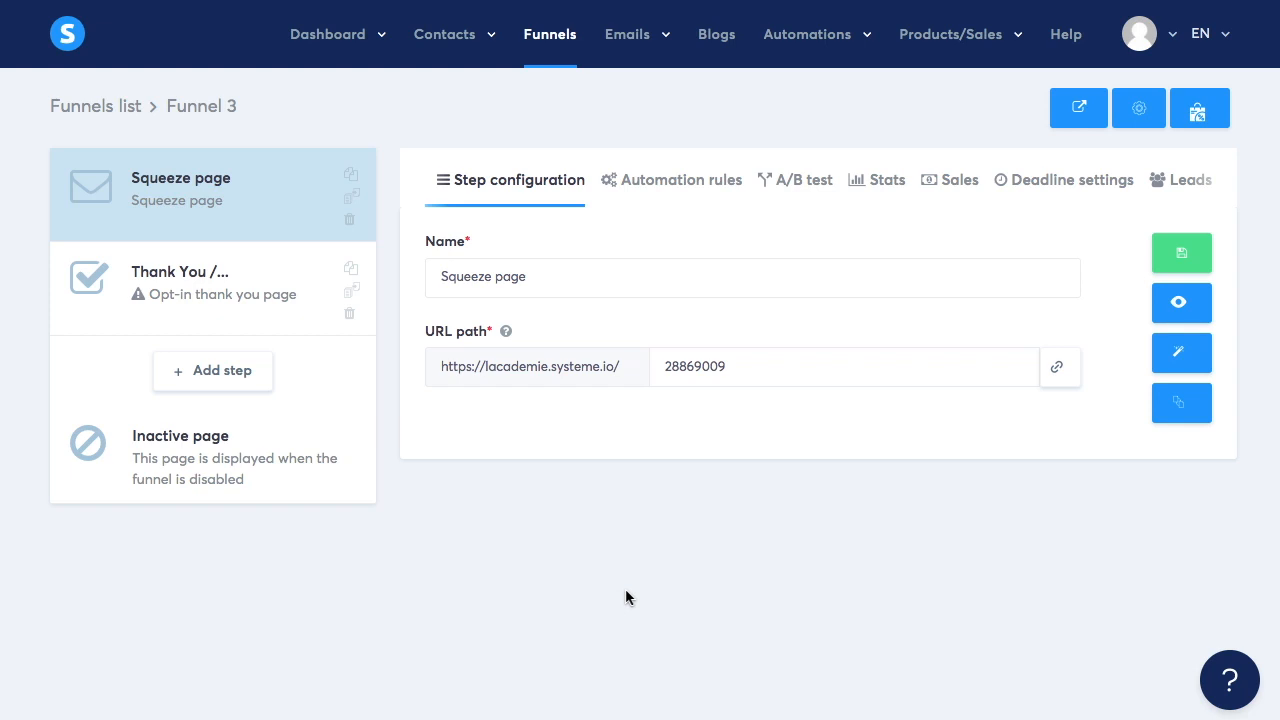
# Start a marketplace offer for the funnel named "Free ebook" and assign it to the Infoproducts category
pyautogui.click(1205, 116)
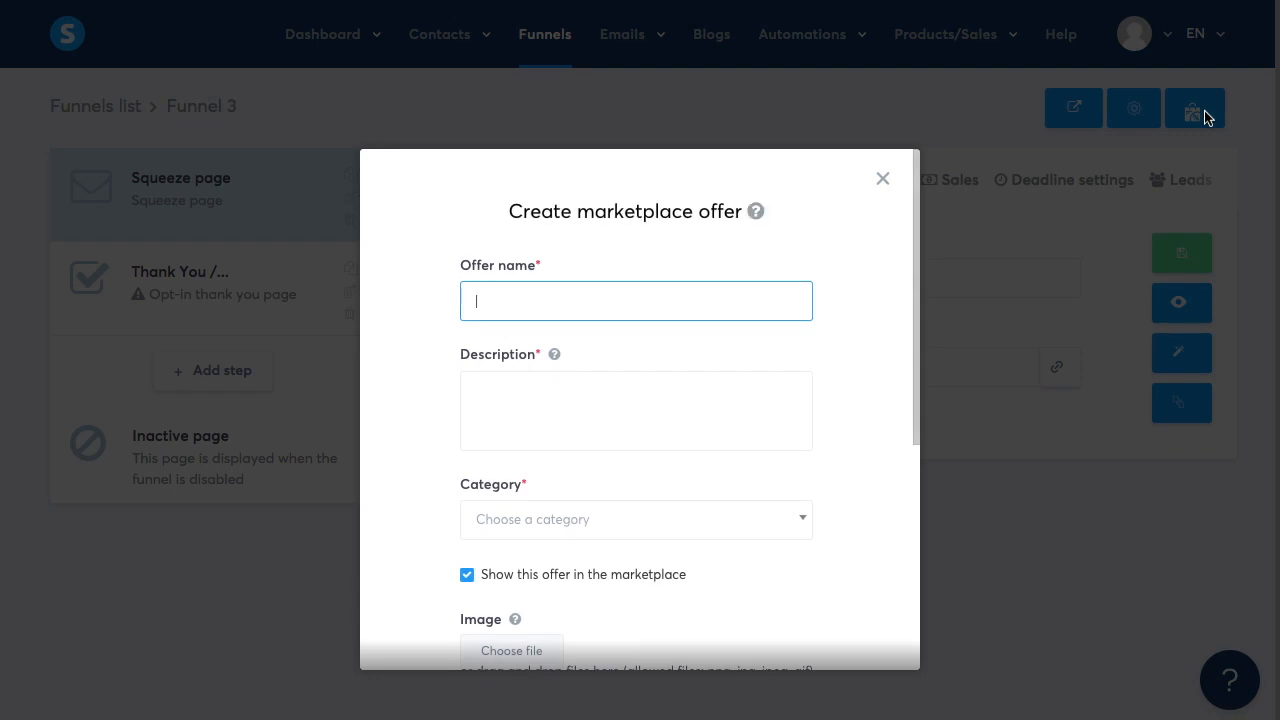
pyautogui.write('Free ebook')
pyautogui.click(683, 390)
pyautogui.scroll(-2, 683, 390)
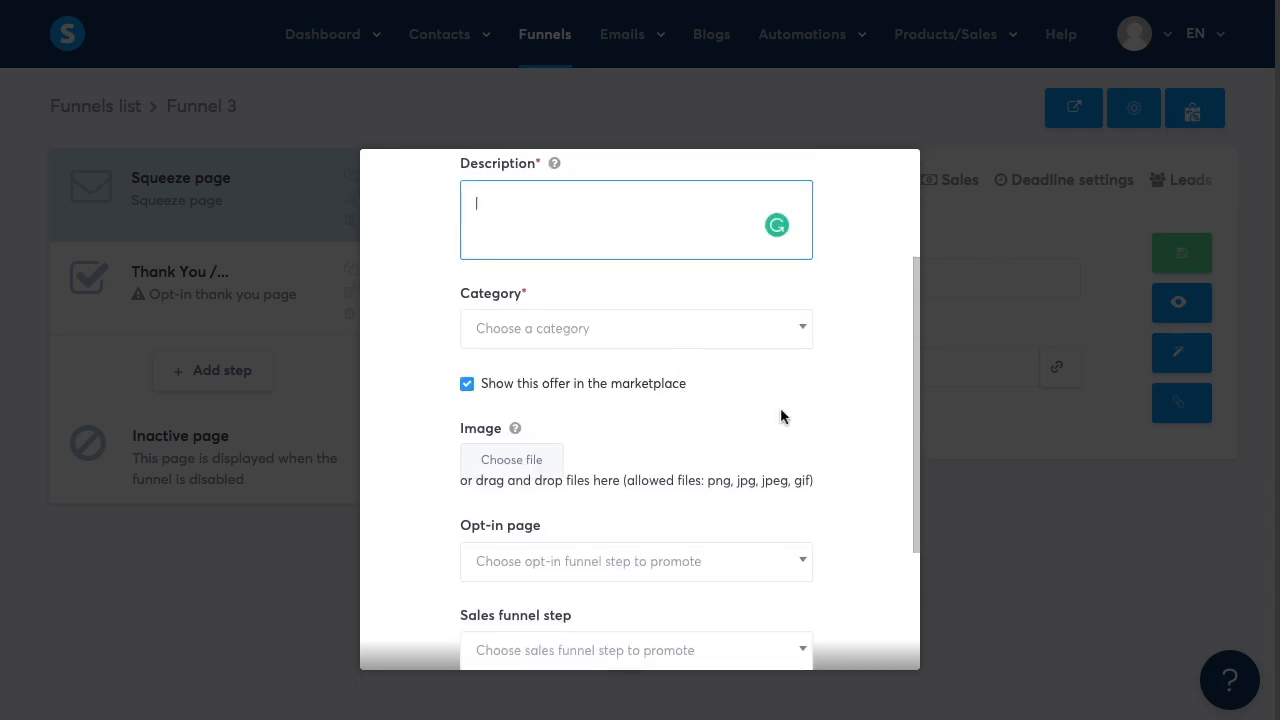
pyautogui.click(590, 343)
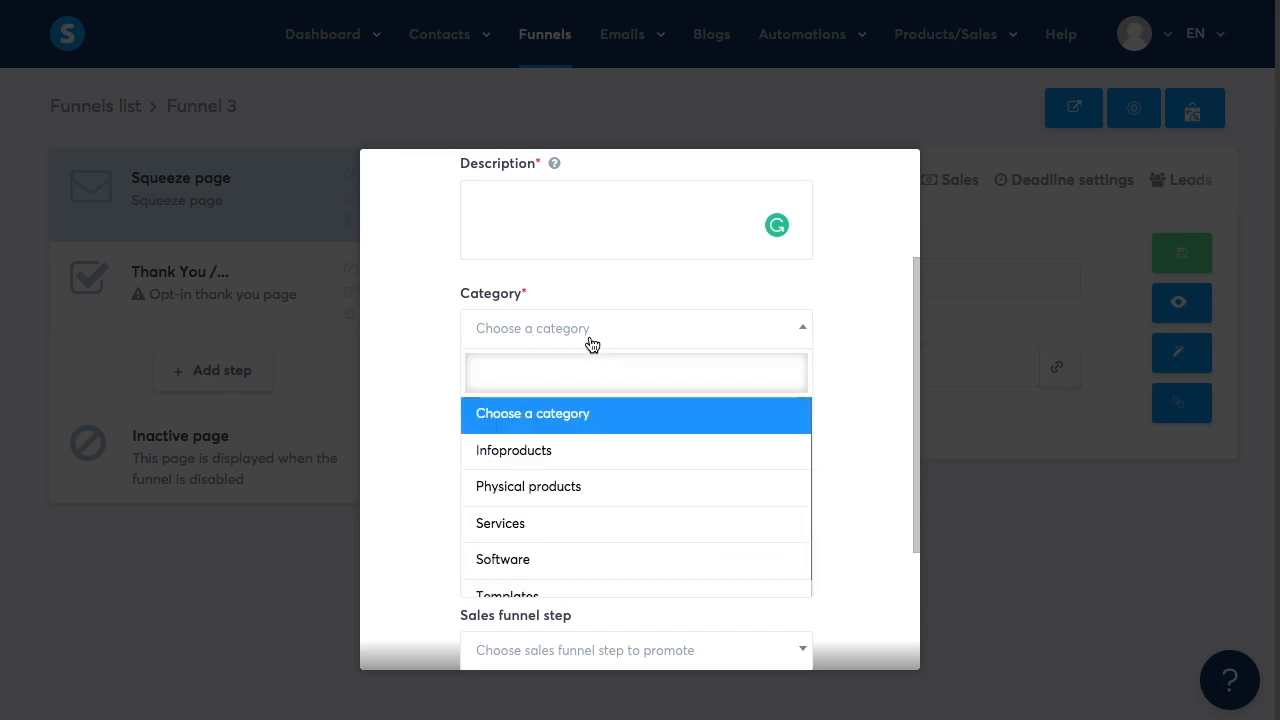
pyautogui.scroll(-1, 601, 508)
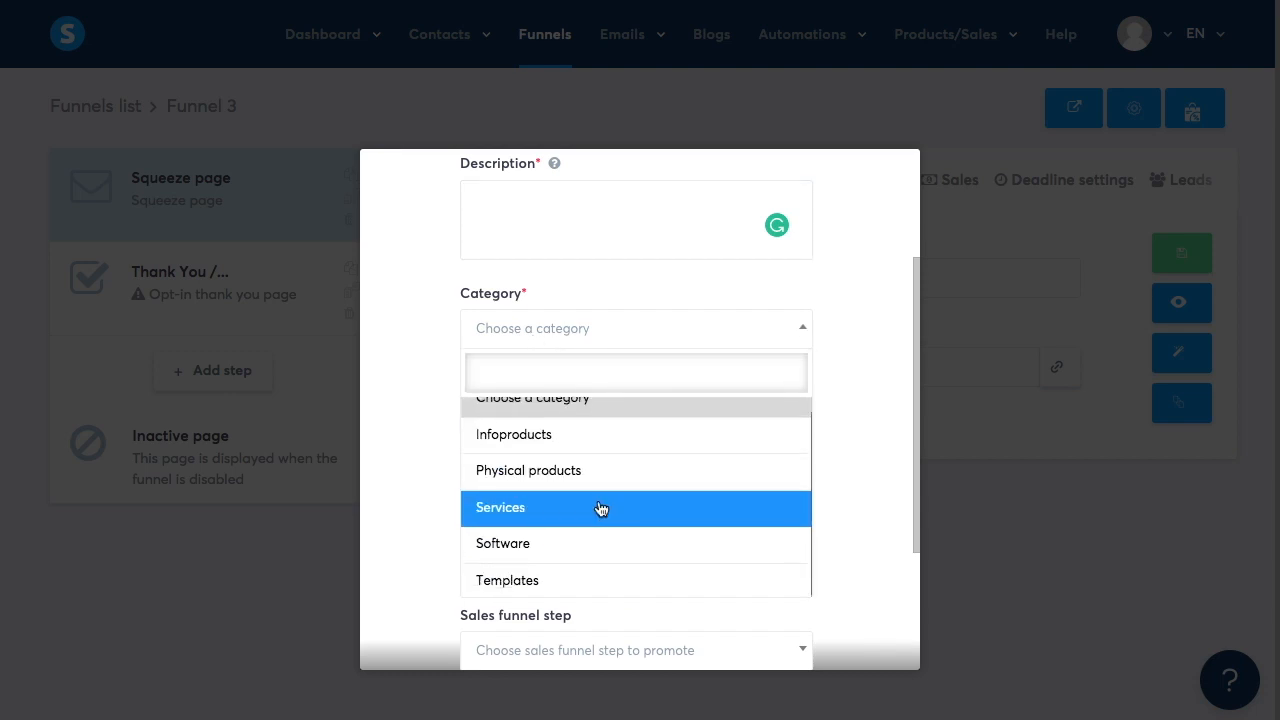
pyautogui.scroll(1, 601, 508)
pyautogui.click(589, 449)
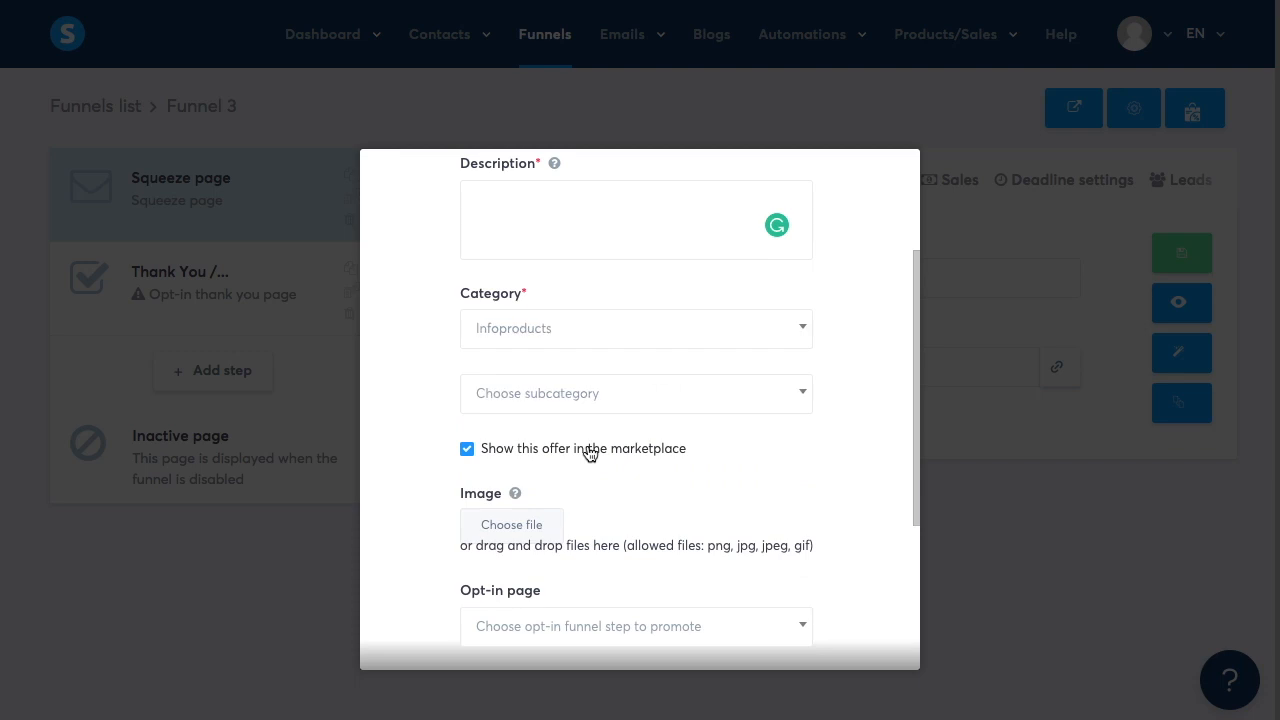
# Choose "Squeeze page" as the opt-in page promoted by the marketplace offer
pyautogui.scroll(-2, 590, 452)
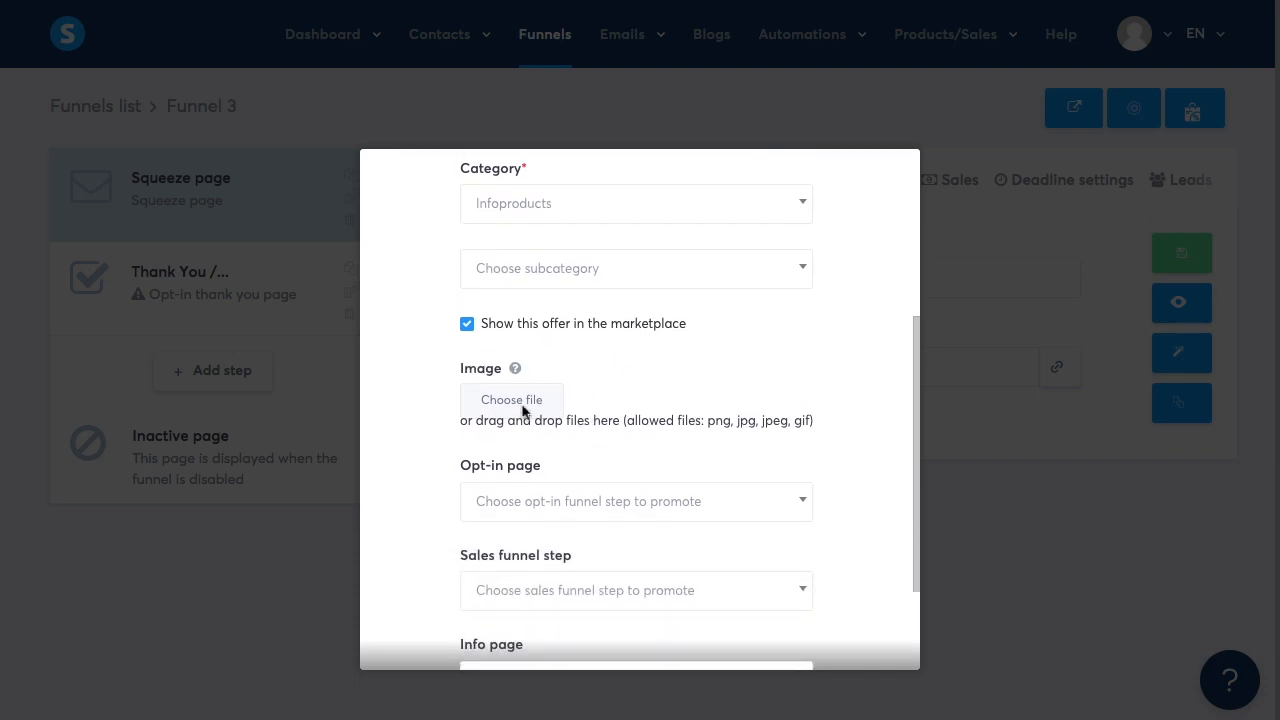
pyautogui.scroll(-2, 598, 458)
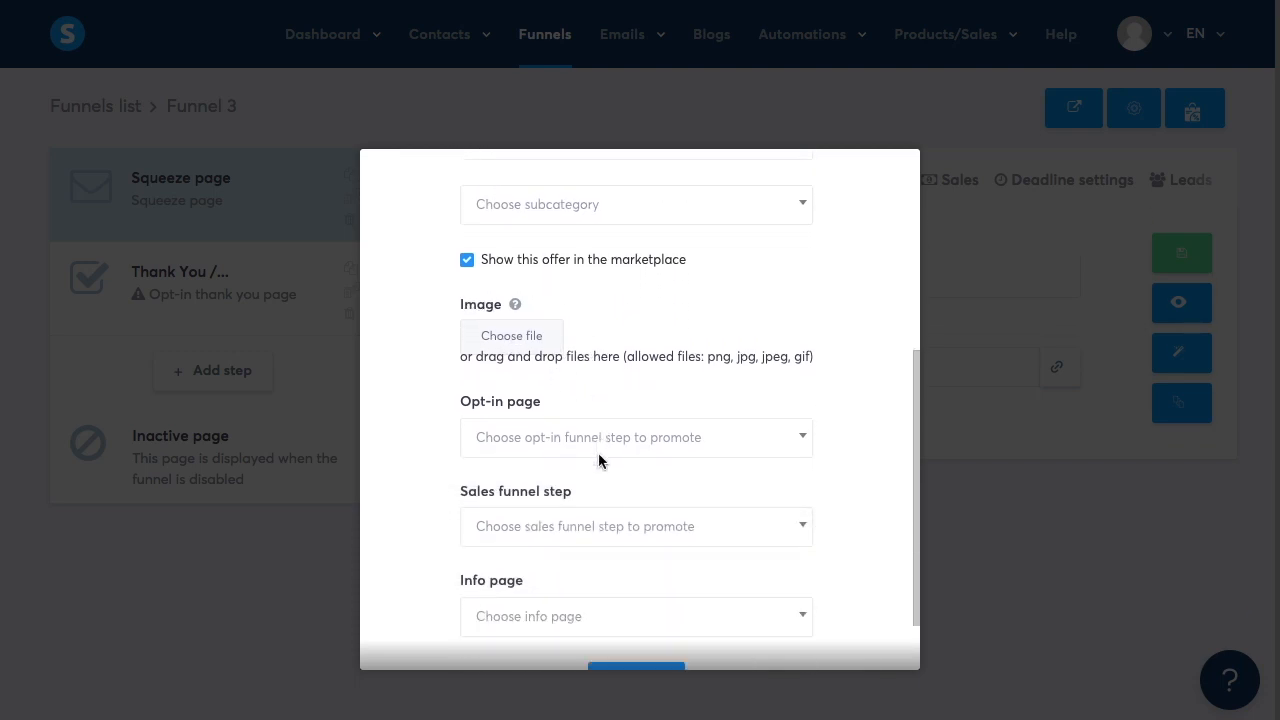
pyautogui.click(676, 386)
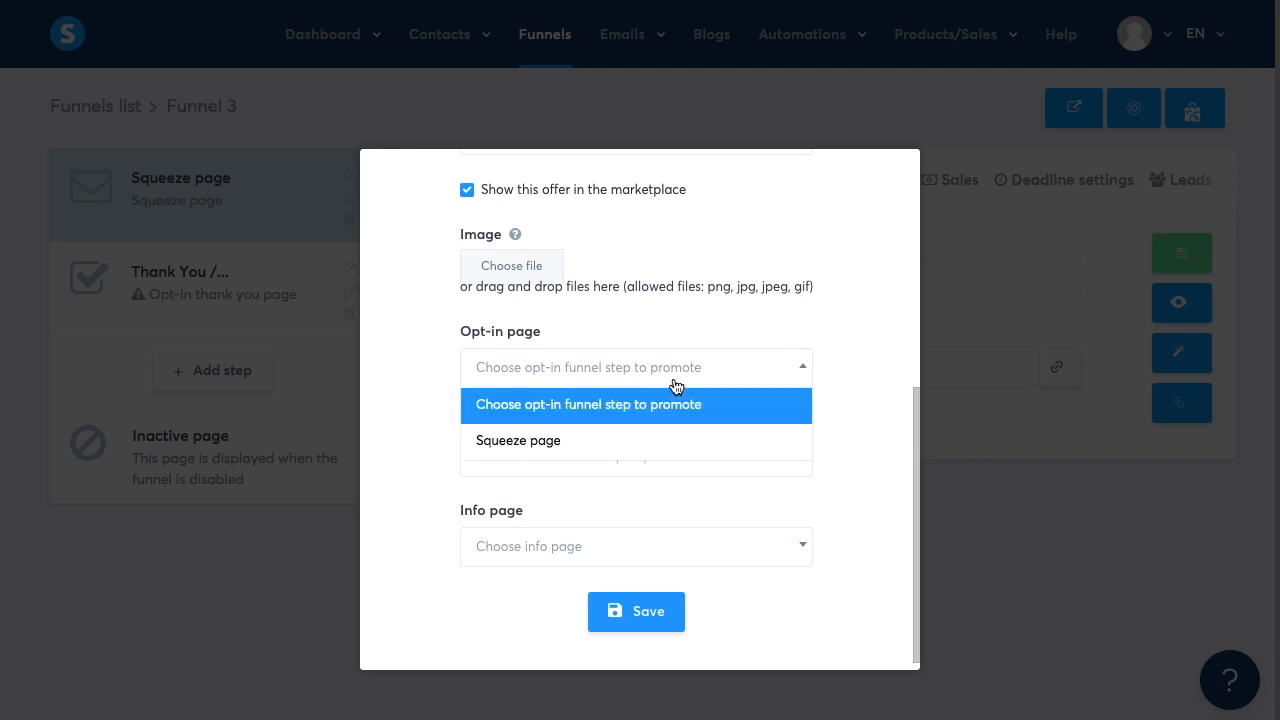
pyautogui.click(556, 442)
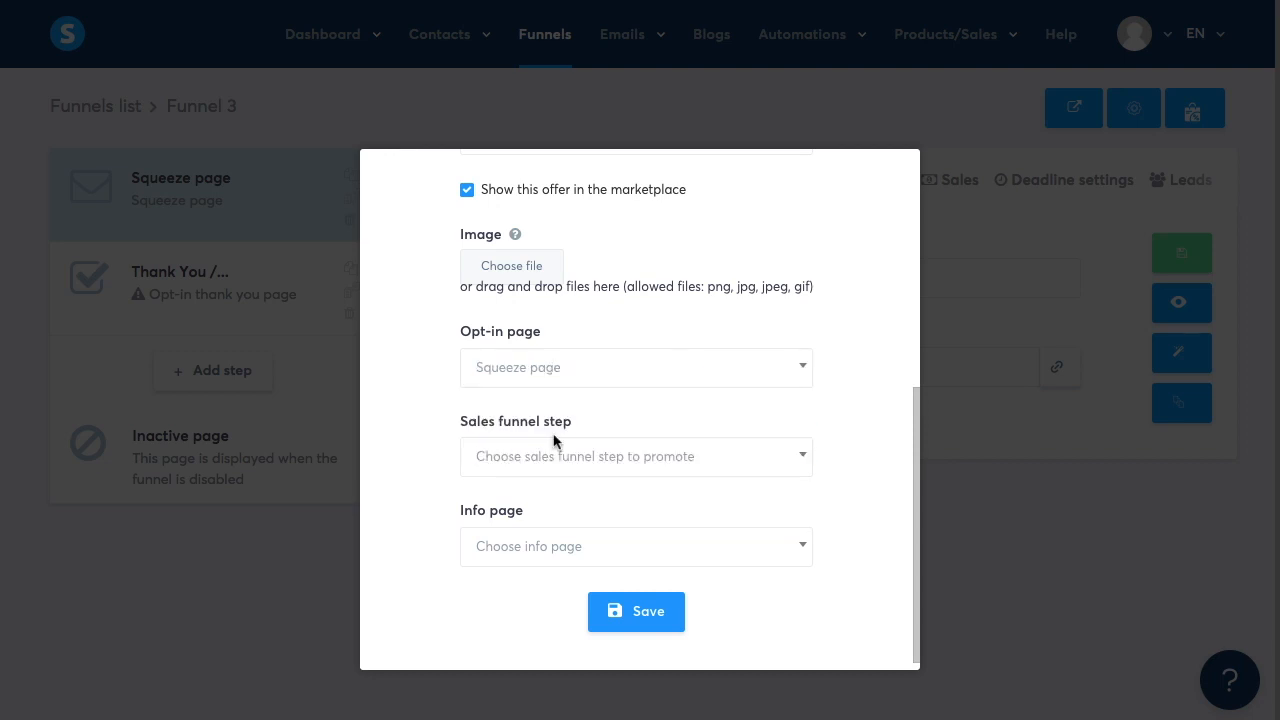
pyautogui.scroll(-1, 408, 413)
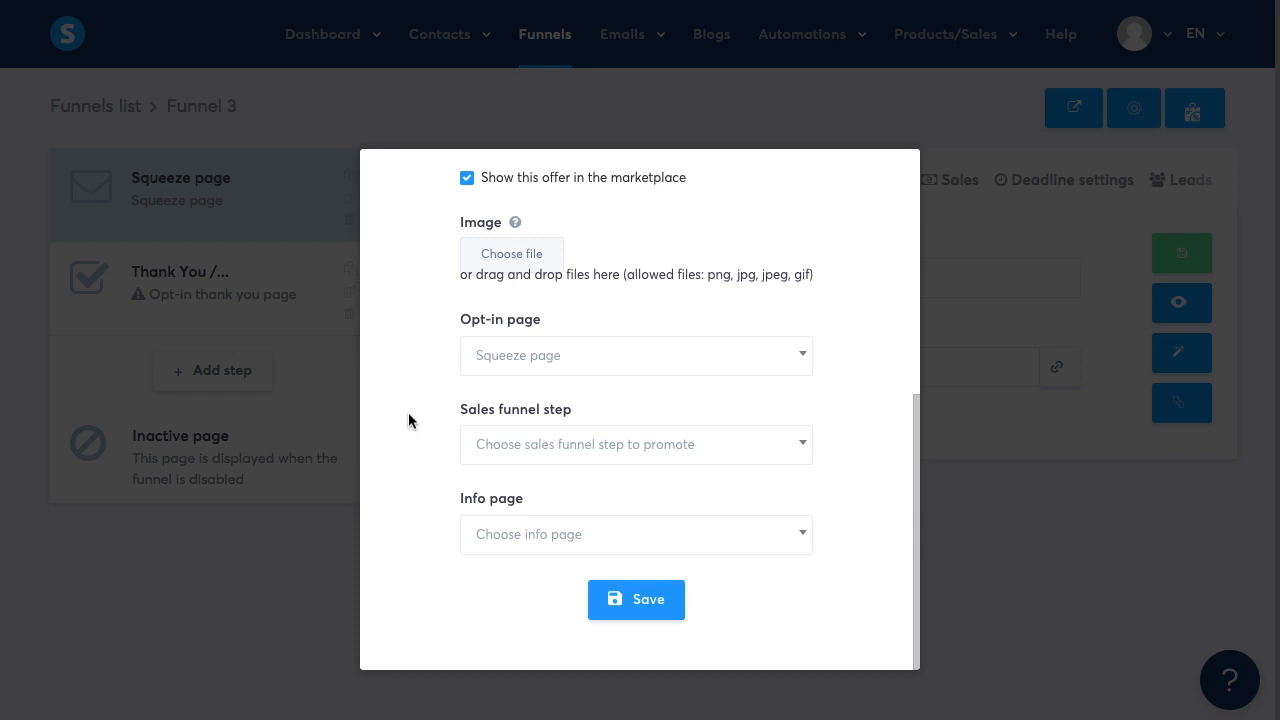
# Leave the offer's info page unselected, try to save the marketplace offer, and return to the funnel
pyautogui.click(505, 545)
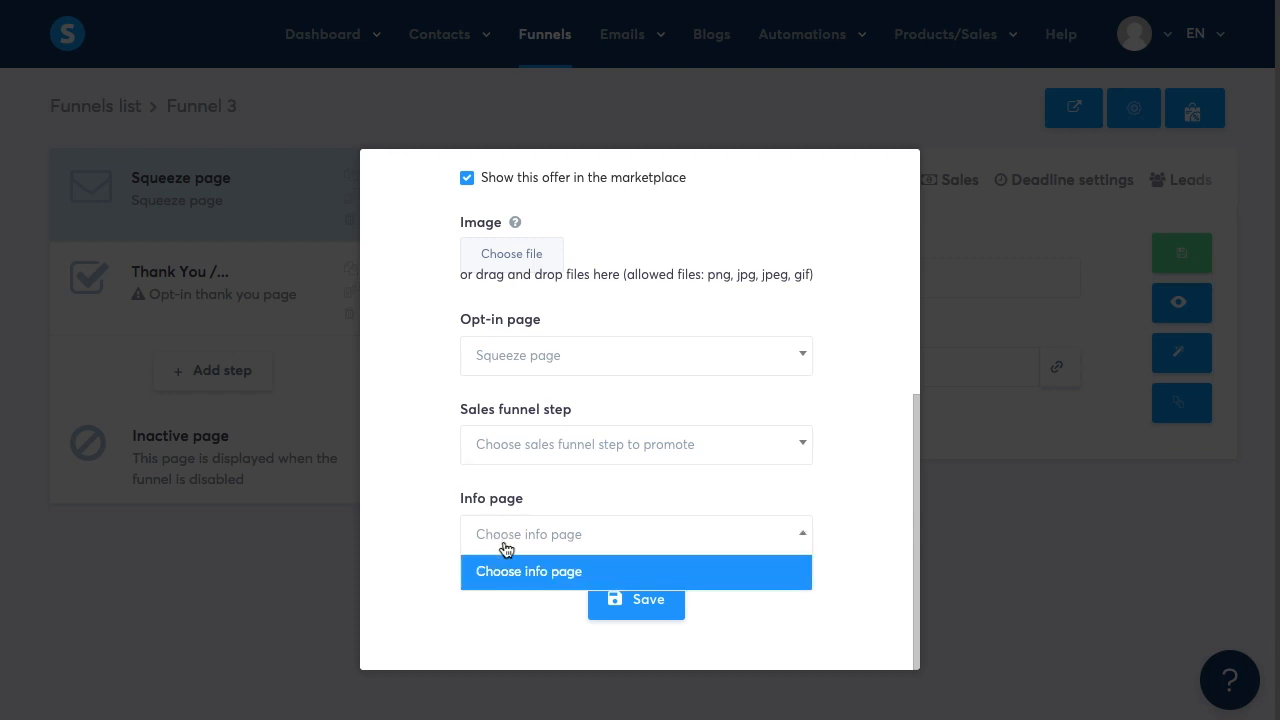
pyautogui.click(520, 574)
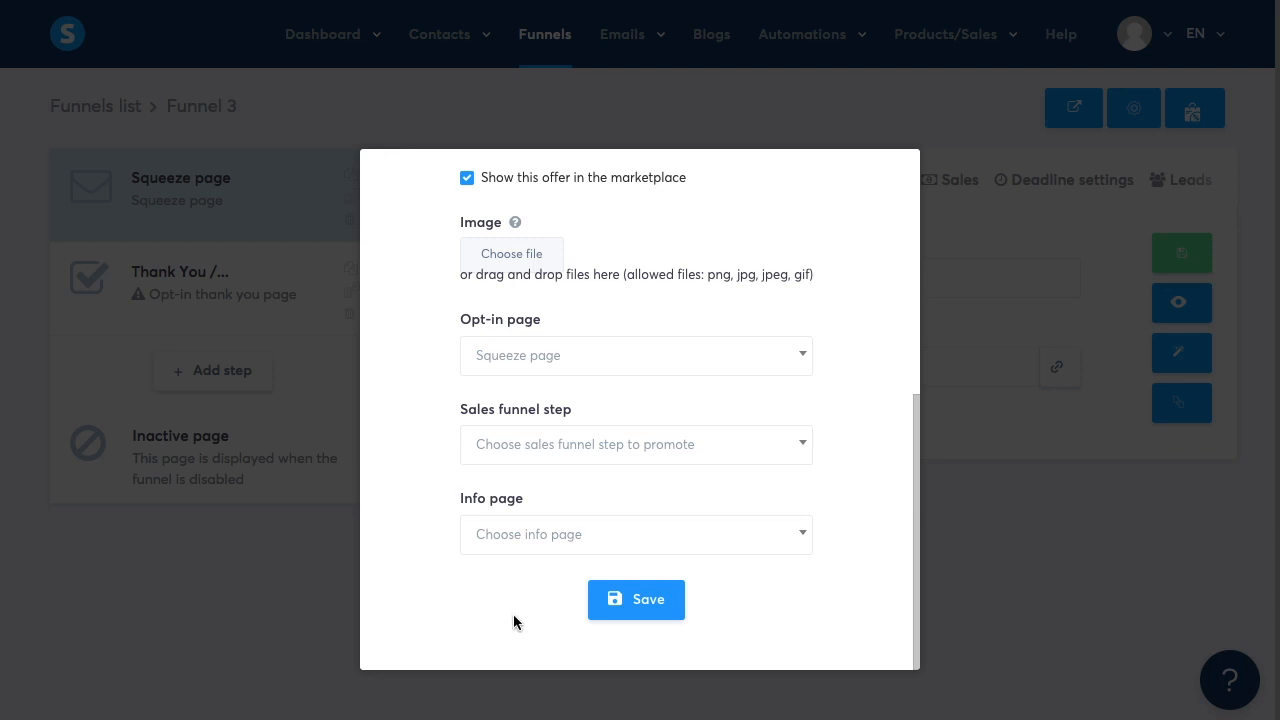
pyautogui.click(645, 598)
pyautogui.click(990, 530)
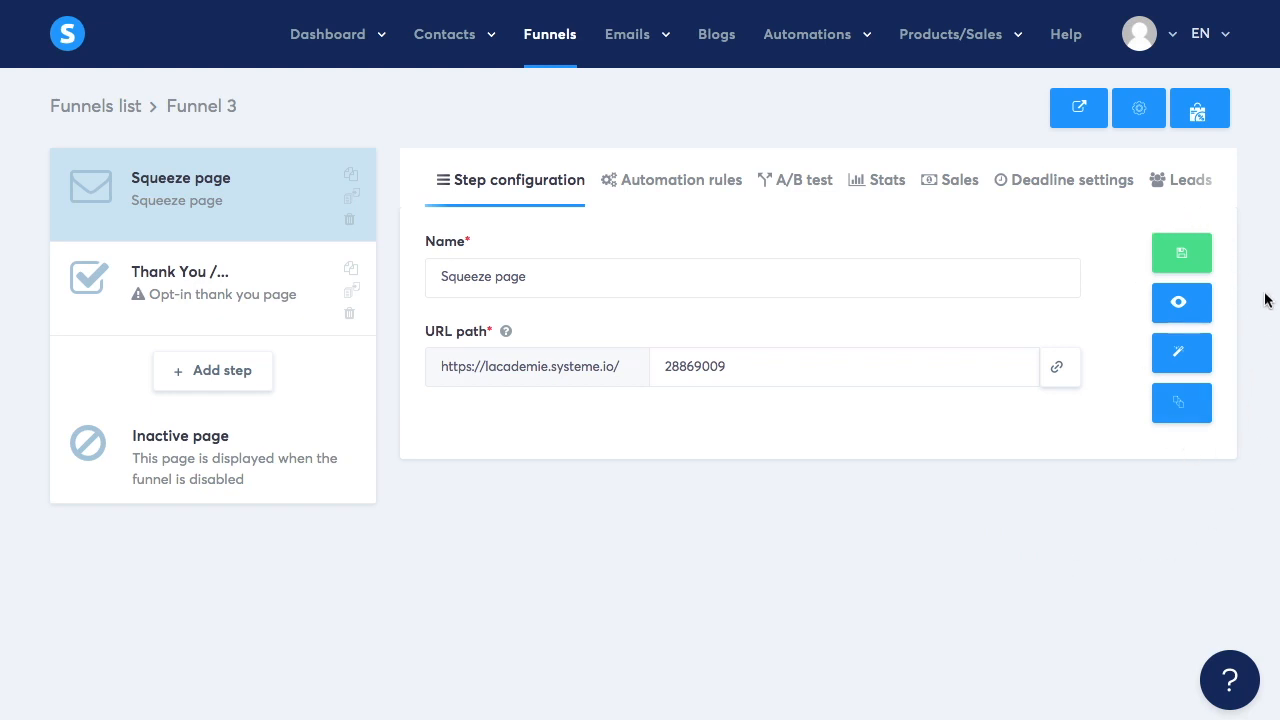
# Rename the squeeze page step to "Squeeze page 1" and save the funnel step
pyautogui.click(549, 277)
pyautogui.write('1')
pyautogui.click(1177, 255)
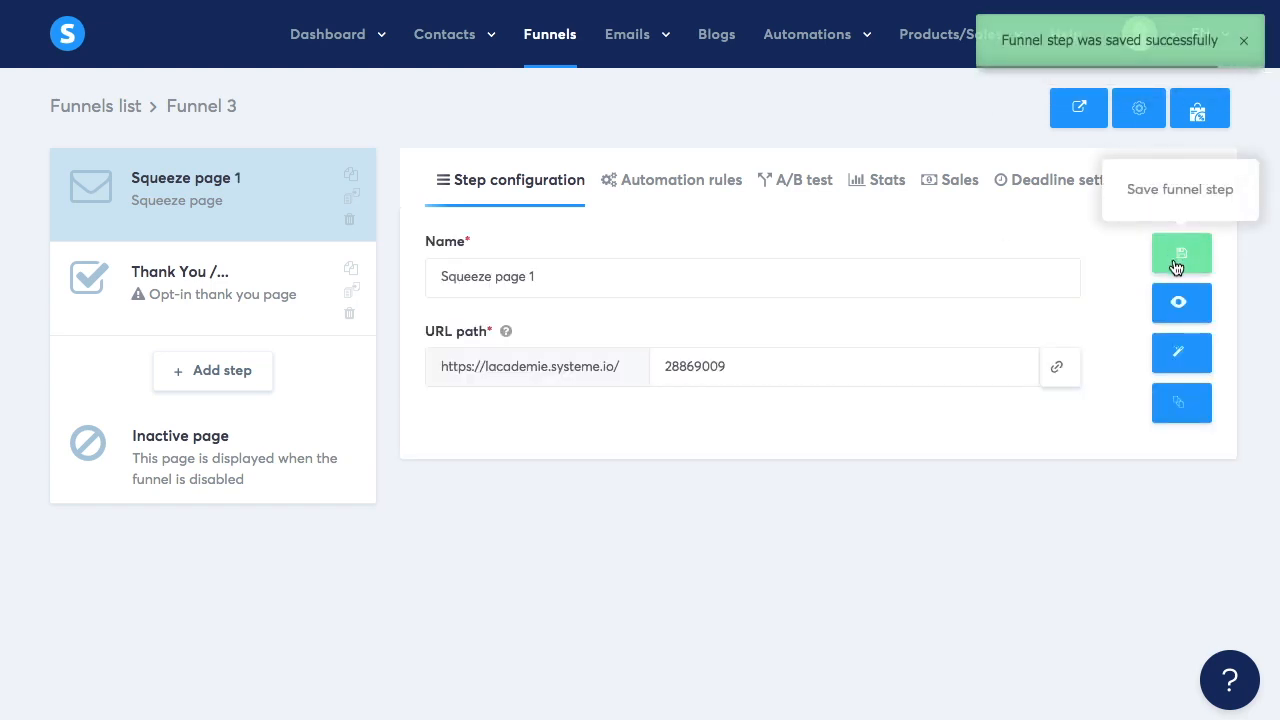
# Set the squeeze page's URL path to "squeezepage" and save the funnel step
pyautogui.click(738, 357)
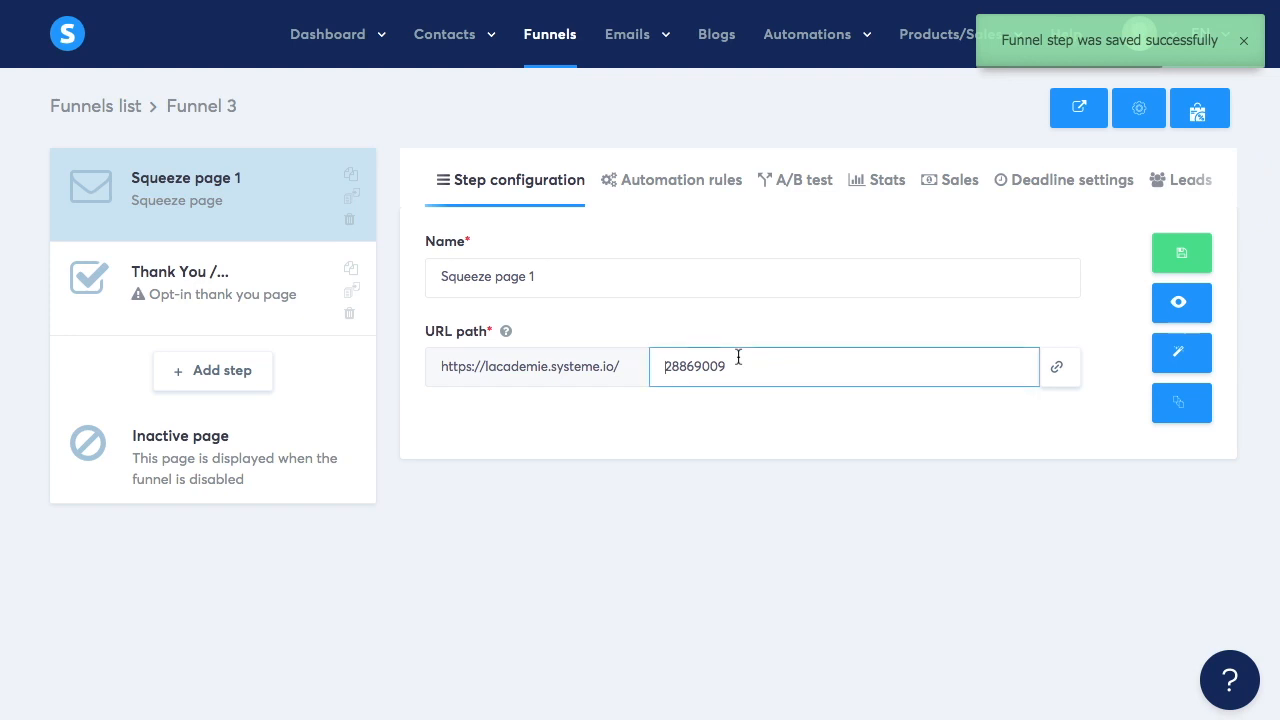
pyautogui.doubleClick(737, 374)
pyautogui.write('squeezepage')
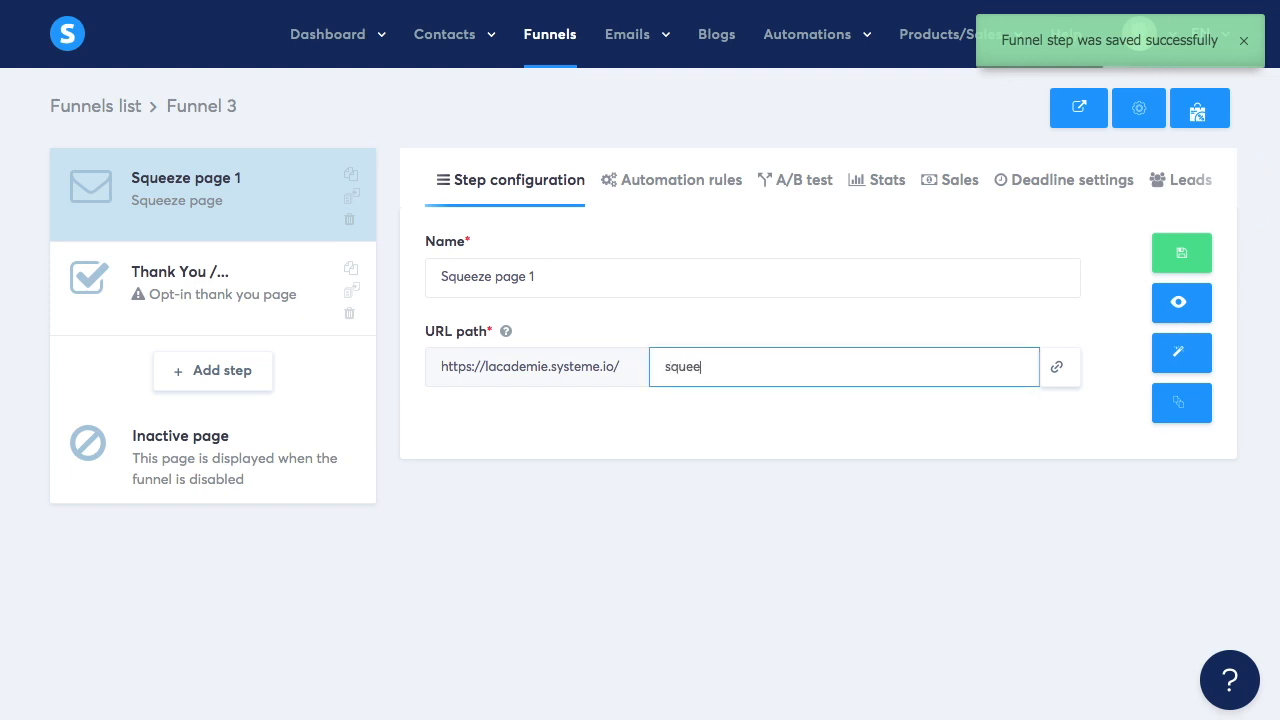
pyautogui.click(1182, 252)
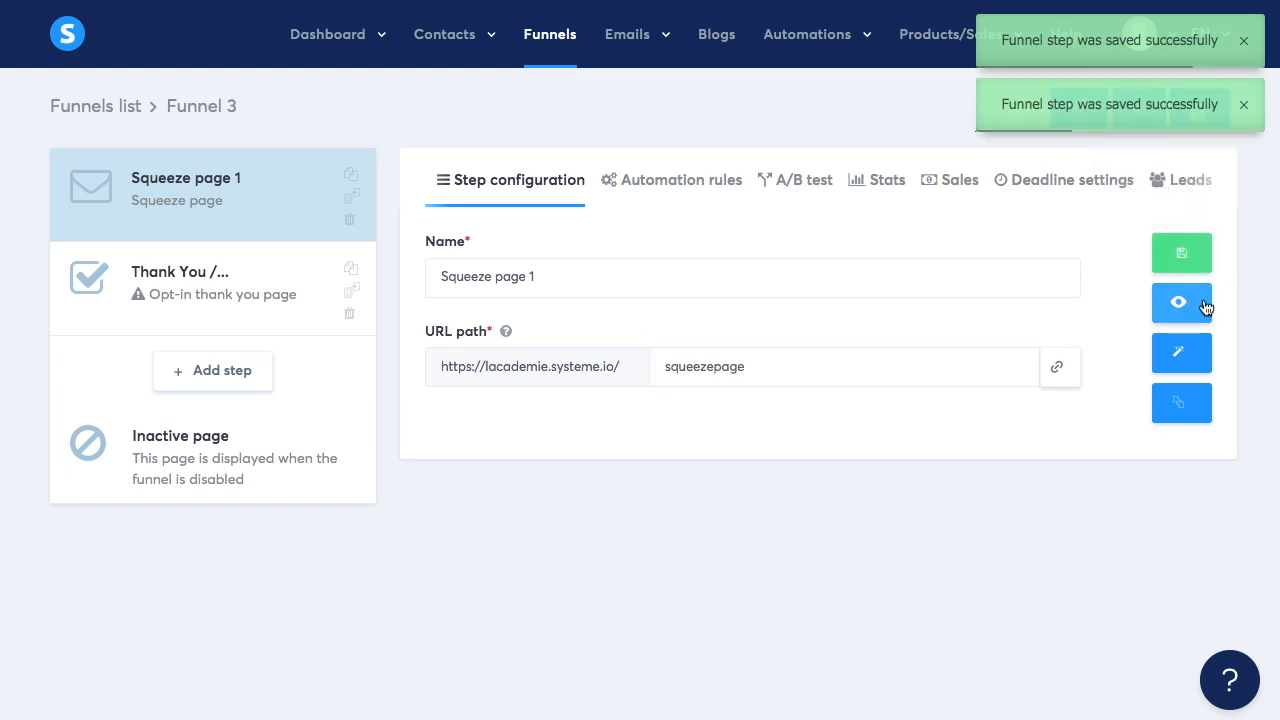
# Look at the squeeze page in the page editor, then exit back to the funnel
pyautogui.click(1178, 372)
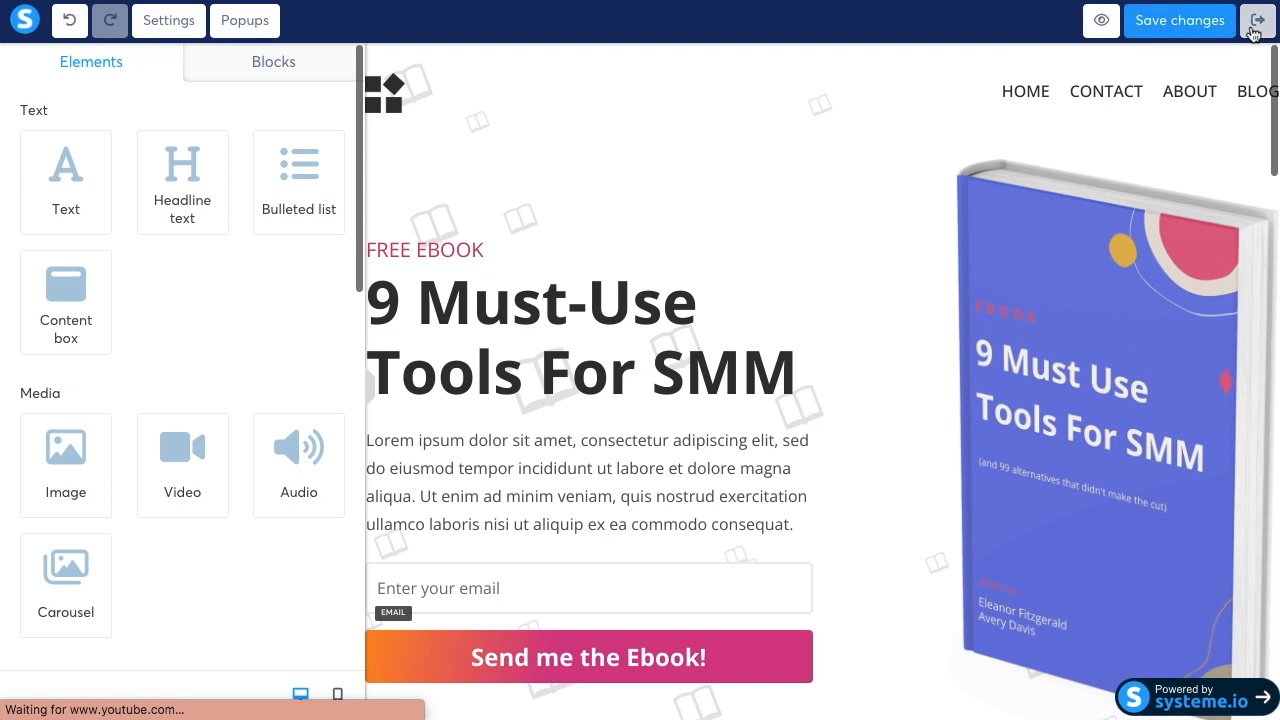
pyautogui.click(1253, 32)
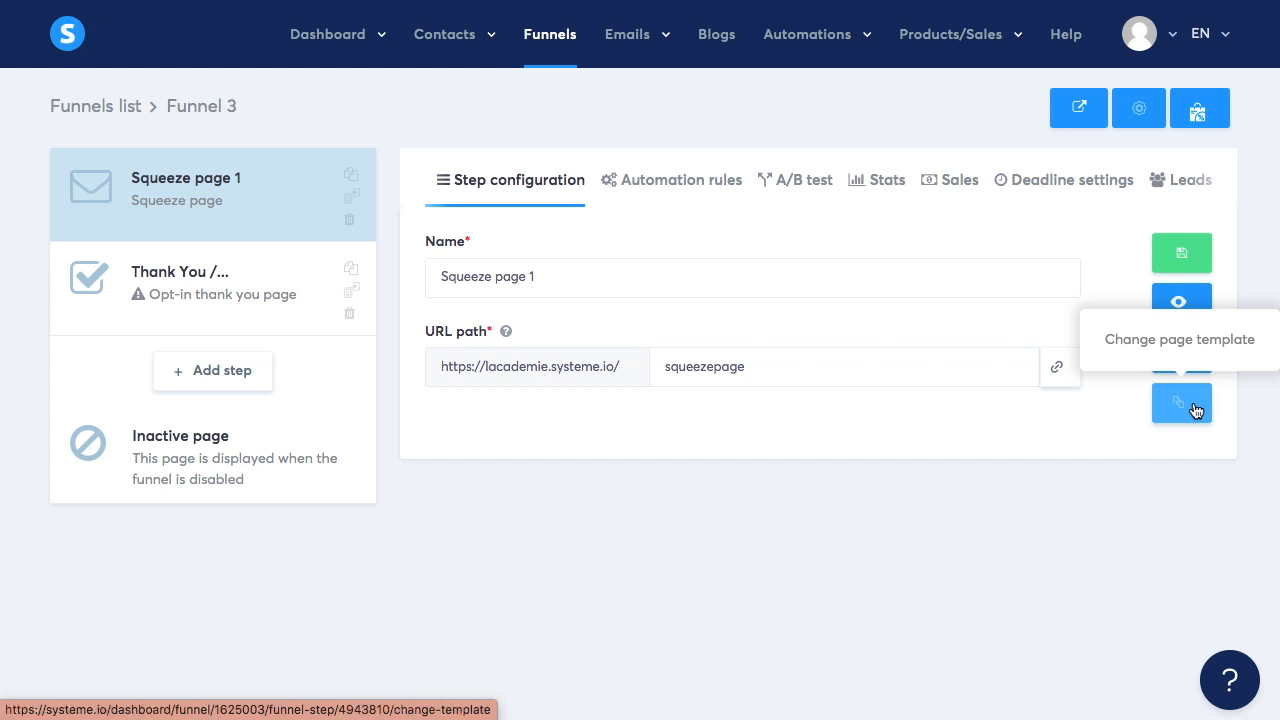
# Start changing the page template of the "Squeeze page 1" step
pyautogui.click(1195, 408)
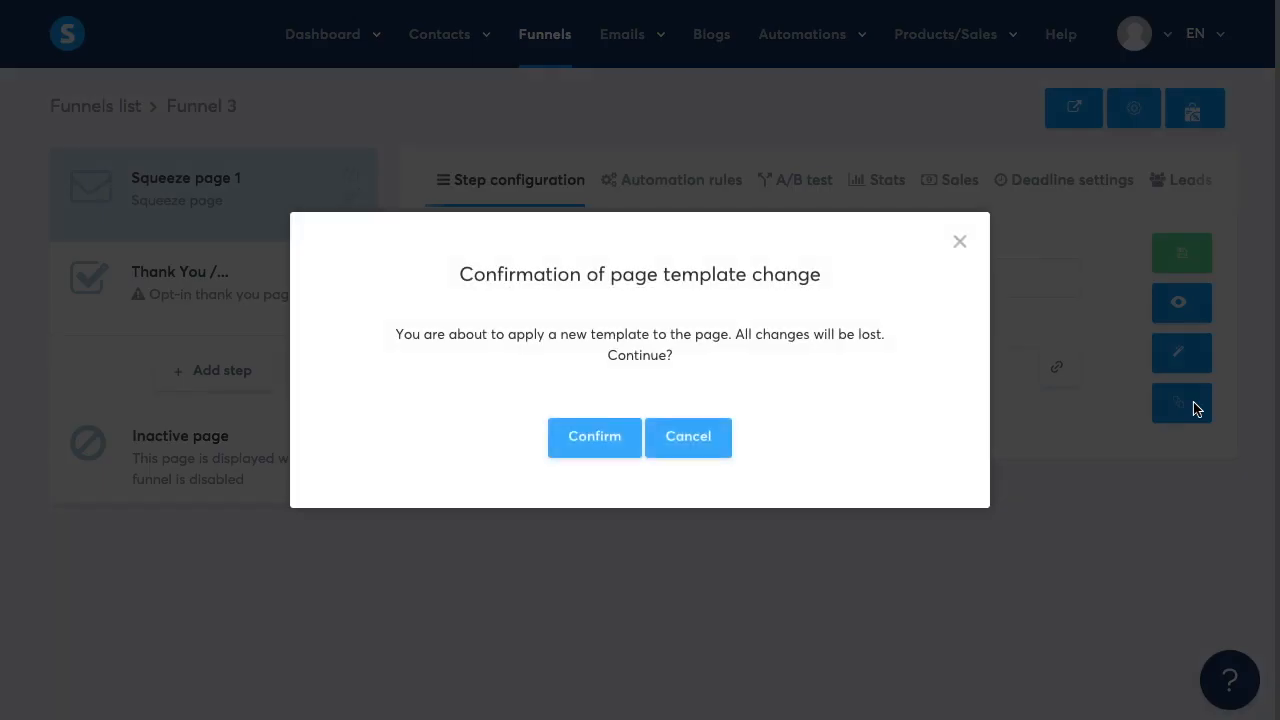